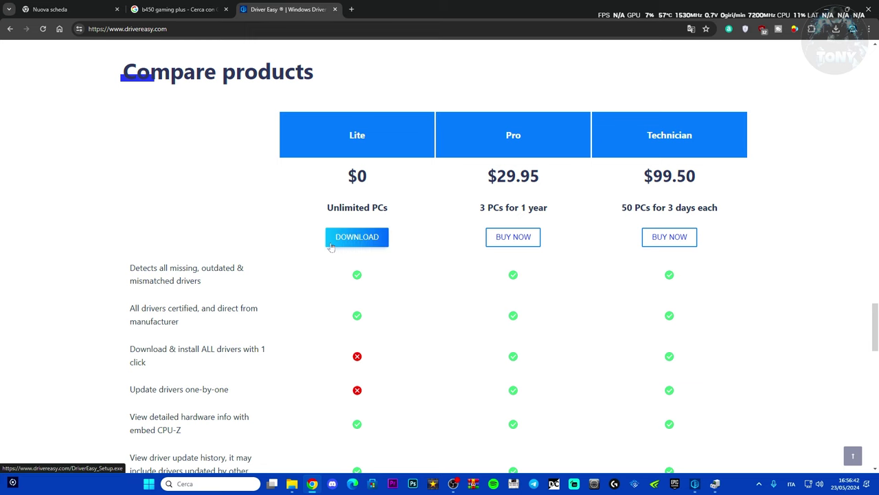
# Minimize the browser and review the list of outdated device drivers offered for update in Driver Easy.
pyautogui.click(829, 5)
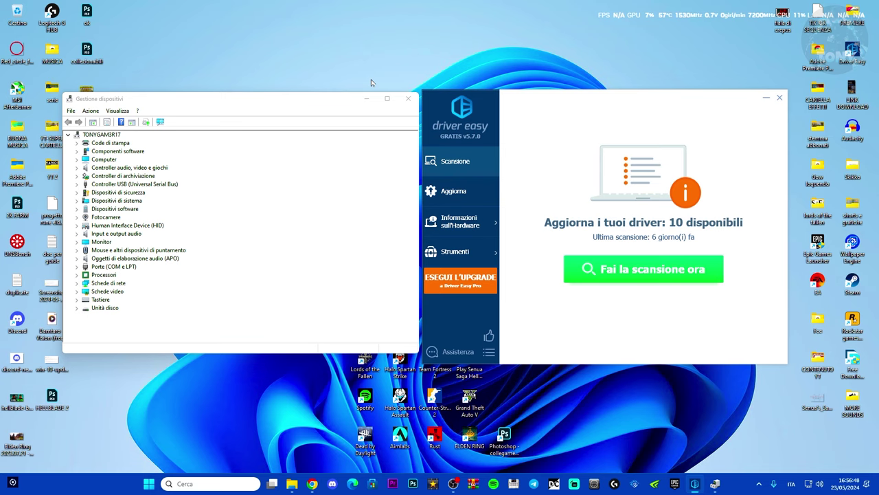
pyautogui.click(449, 200)
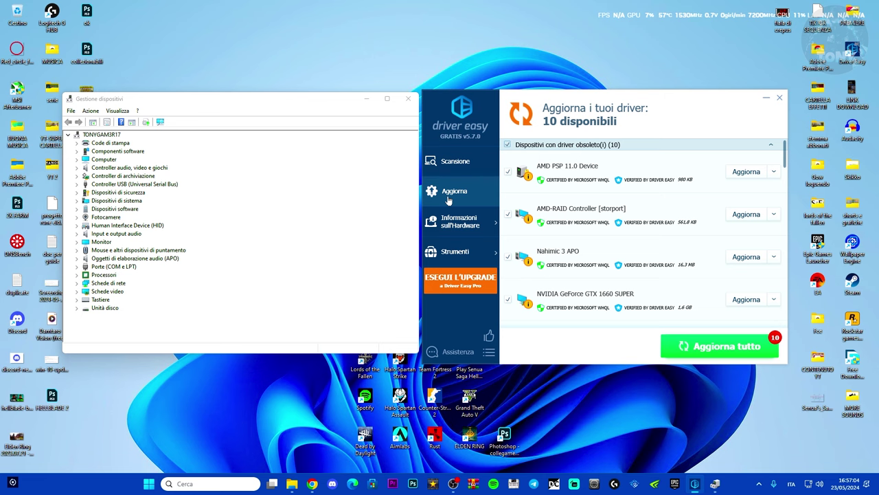
pyautogui.scroll(-10, 605, 208)
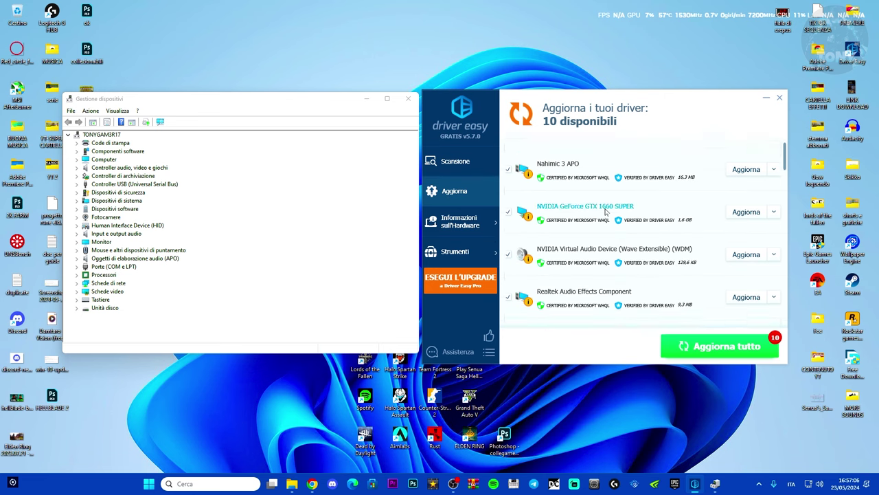
pyautogui.scroll(5, 606, 210)
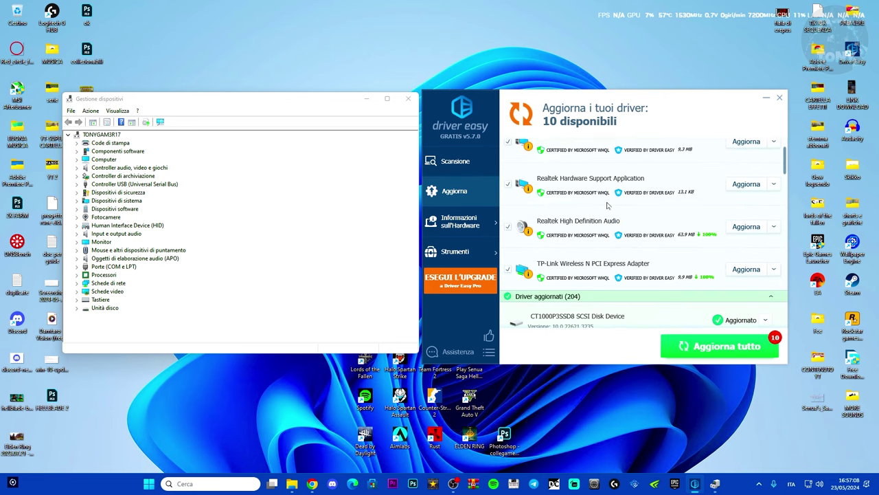
pyautogui.moveTo(785, 159); pyautogui.dragTo(789, 165)
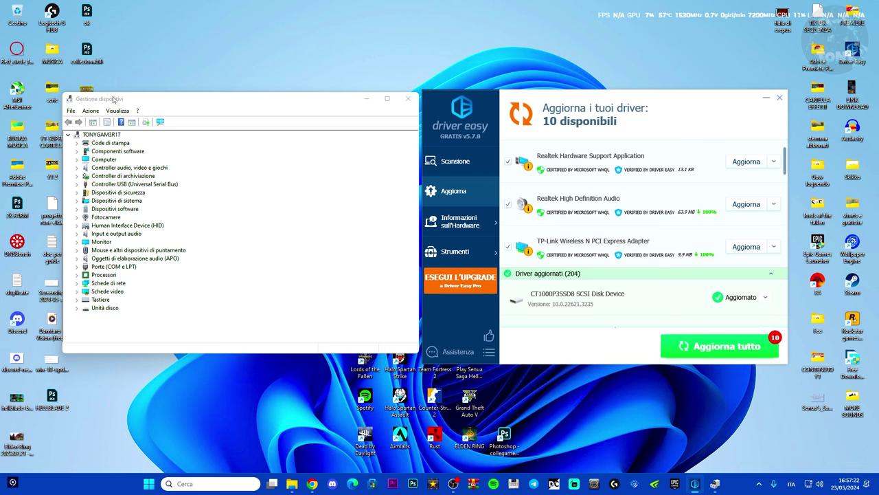
# Close the Device Manager window (Gestione dispositivi) and reopen it.
pyautogui.click(408, 99)
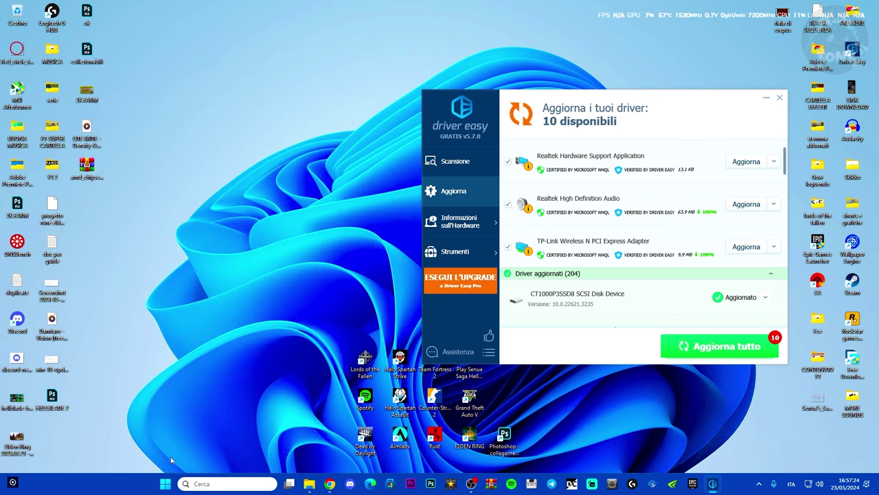
pyautogui.rightClick(166, 484)
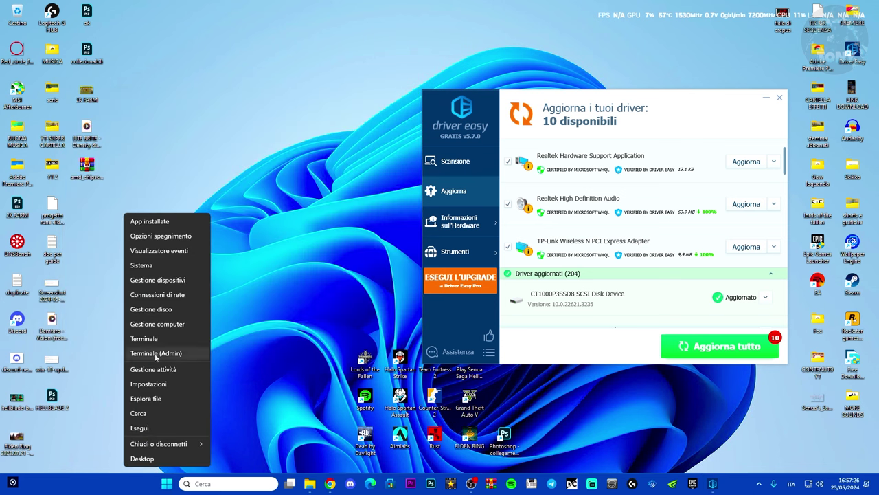
pyautogui.click(149, 284)
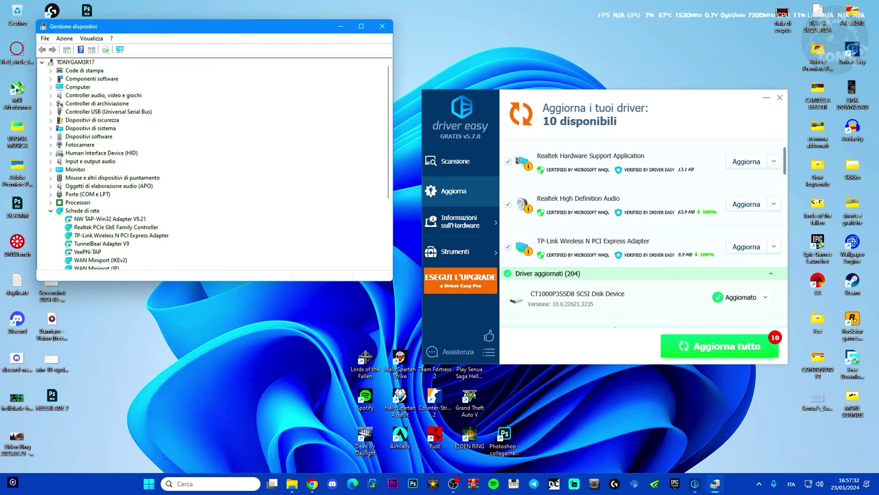
# Examine the devices under Controller audio, video e giochi, selecting NVIDIA High Definition Audio, and collapse the category again.
pyautogui.click(50, 96)
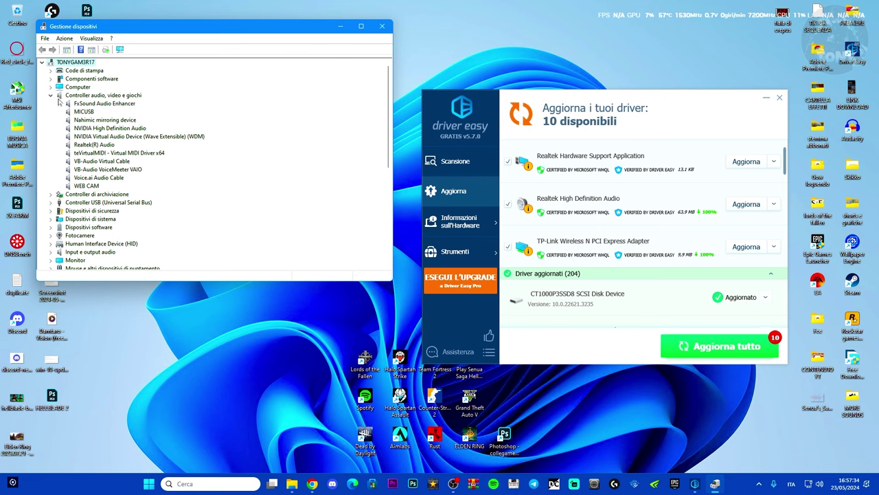
pyautogui.click(104, 128)
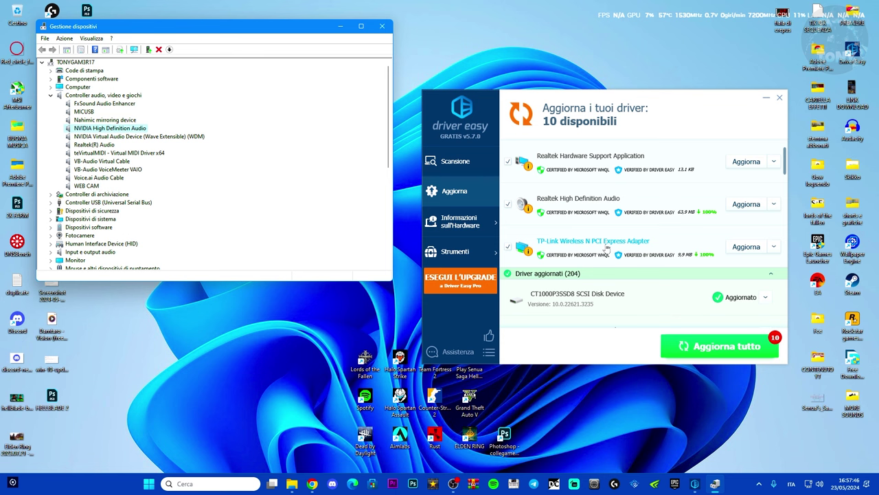
pyautogui.click(50, 95)
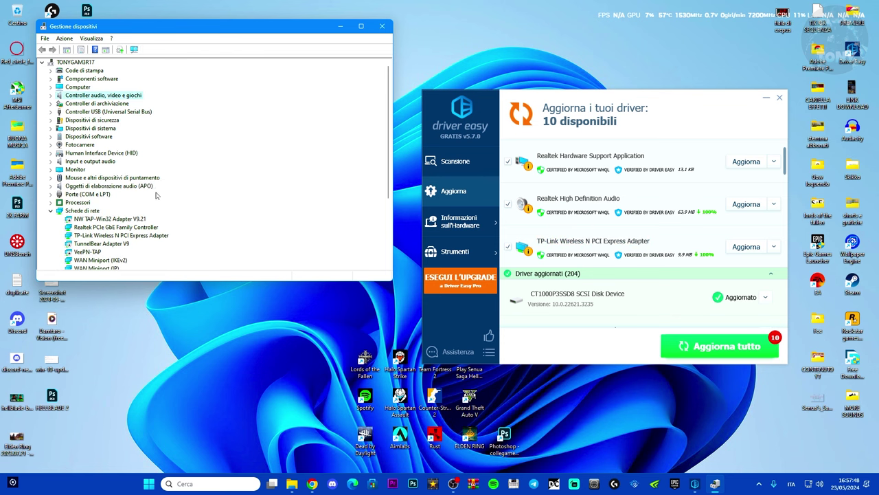
# Locate and select the TP-Link Wireless N PCI Express Adapter under Schede di rete in Device Manager.
pyautogui.scroll(-3, 122, 201)
pyautogui.scroll(-2, 121, 201)
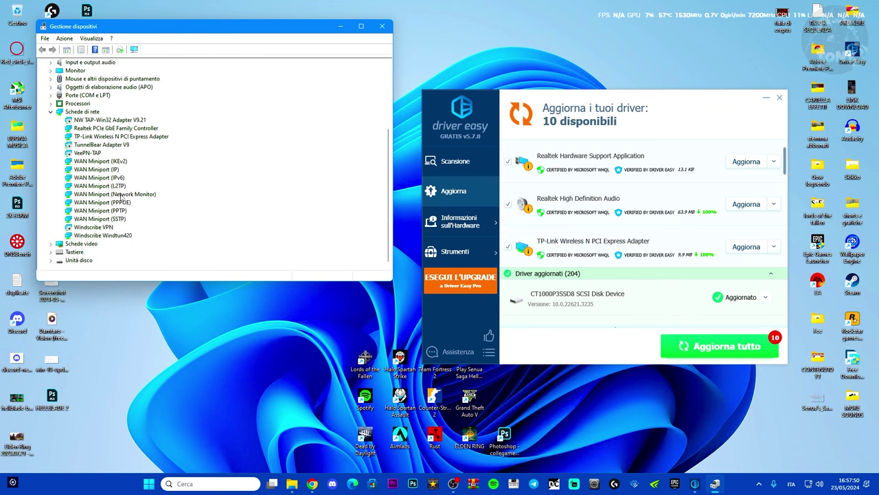
pyautogui.click(124, 137)
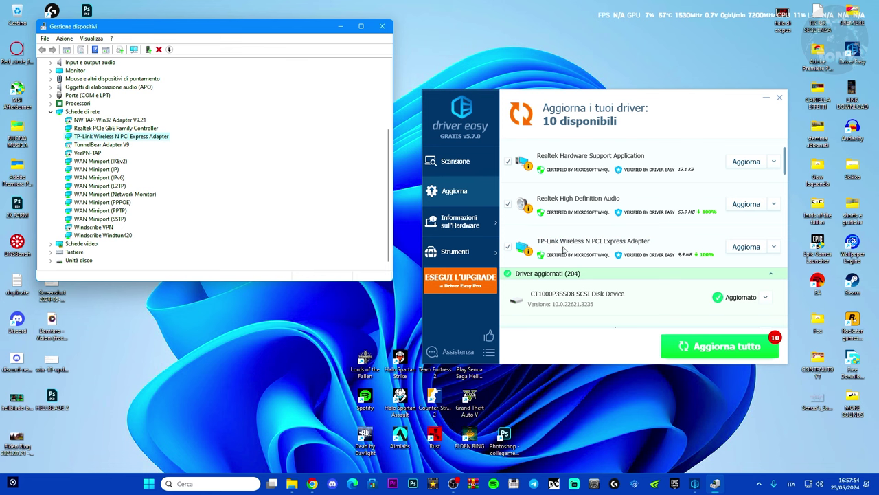
# Update the TP-Link Wireless N PCI Express Adapter in Driver Easy, choosing Crea manualmente for the restore point and Installa manualmente for the driver.
pyautogui.moveTo(621, 96); pyautogui.dragTo(617, 50)
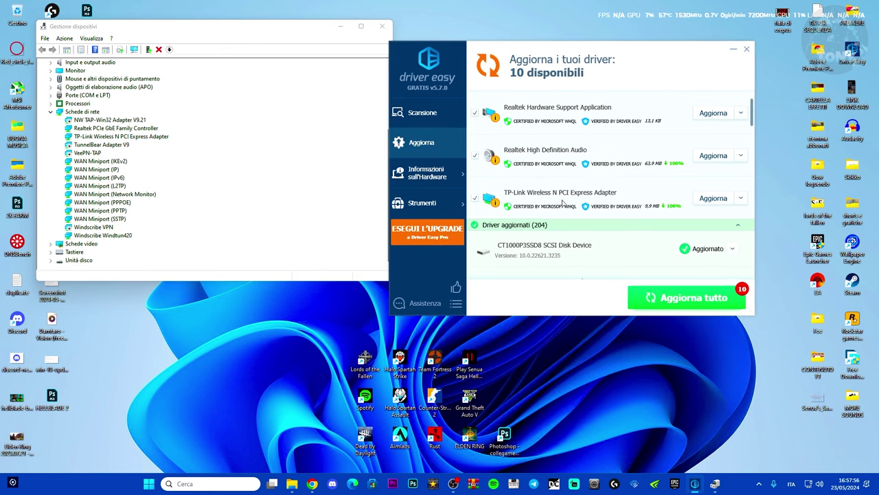
pyautogui.click(711, 199)
pyautogui.click(570, 215)
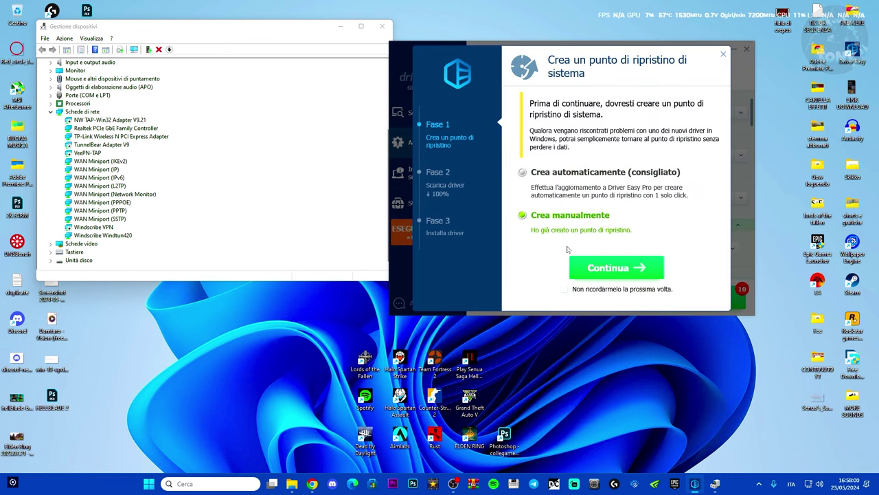
pyautogui.click(616, 267)
pyautogui.click(525, 200)
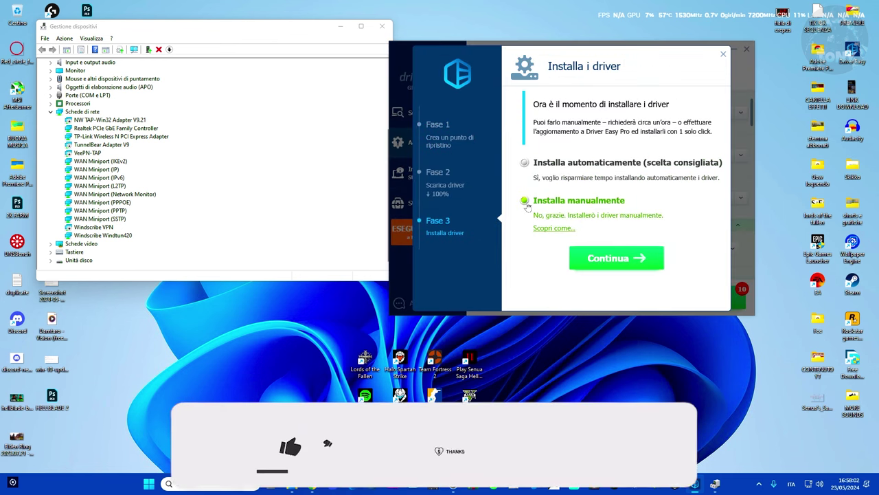
pyautogui.click(616, 258)
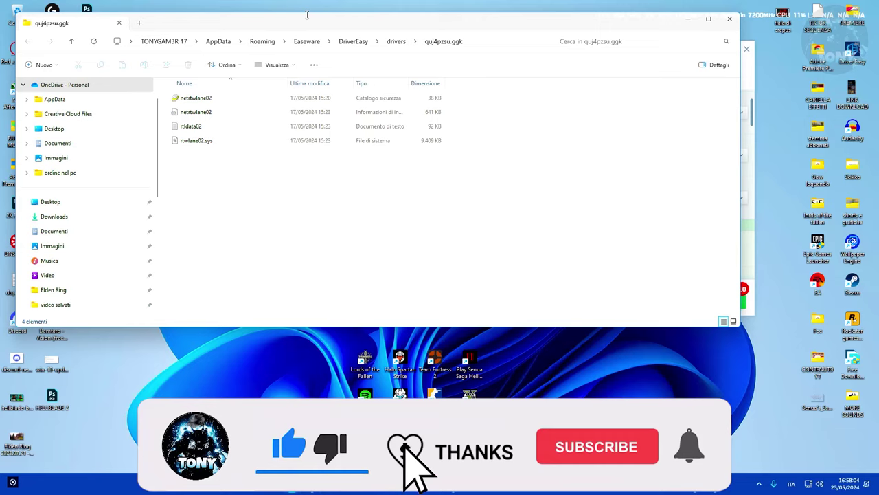
# Reposition the driver folder window beside Device Manager and copy the path of the quj4pzsu.ggk folder.
pyautogui.moveTo(307, 13); pyautogui.dragTo(599, 66)
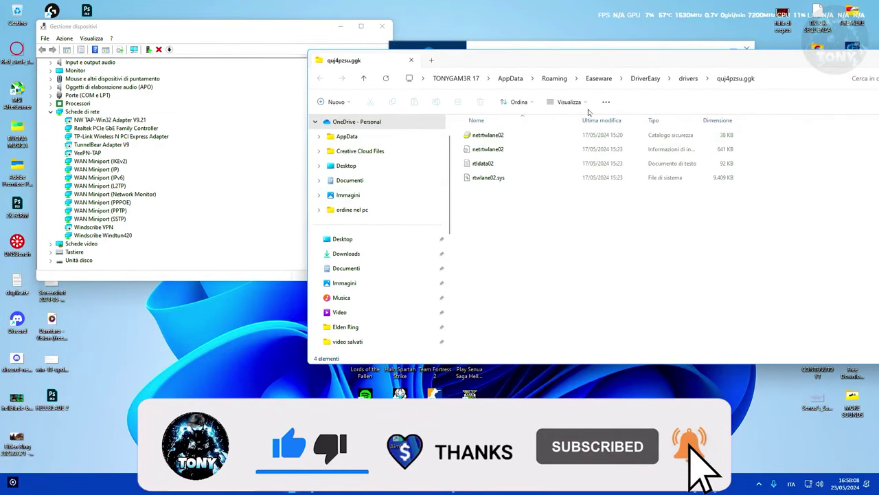
pyautogui.moveTo(593, 67); pyautogui.dragTo(580, 75)
pyautogui.click(768, 89)
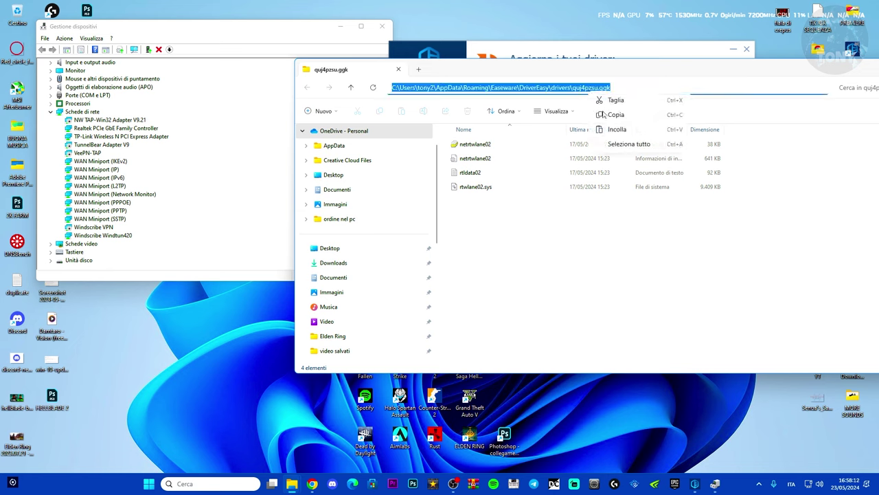
# Start a driver update for the TP-Link adapter in Device Manager and choose to search the computer, using the copied quj4pzsu.ggk folder path.
pyautogui.click(87, 140)
pyautogui.rightClick(92, 138)
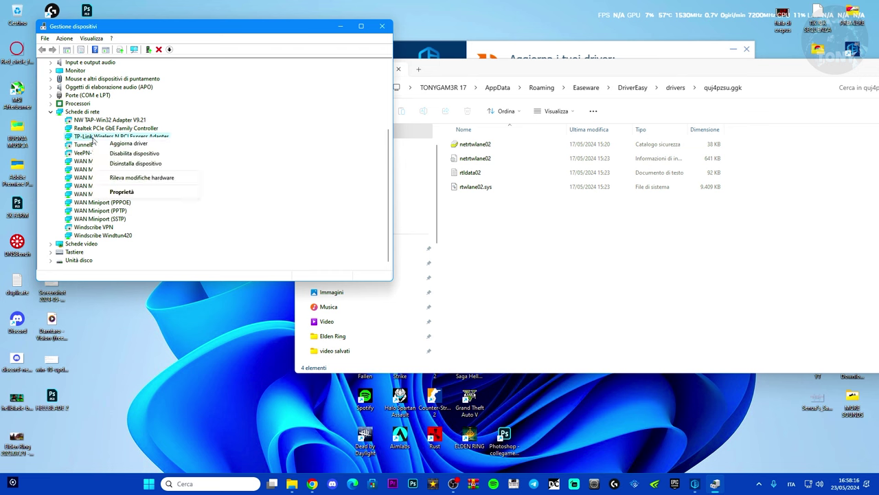
pyautogui.click(118, 144)
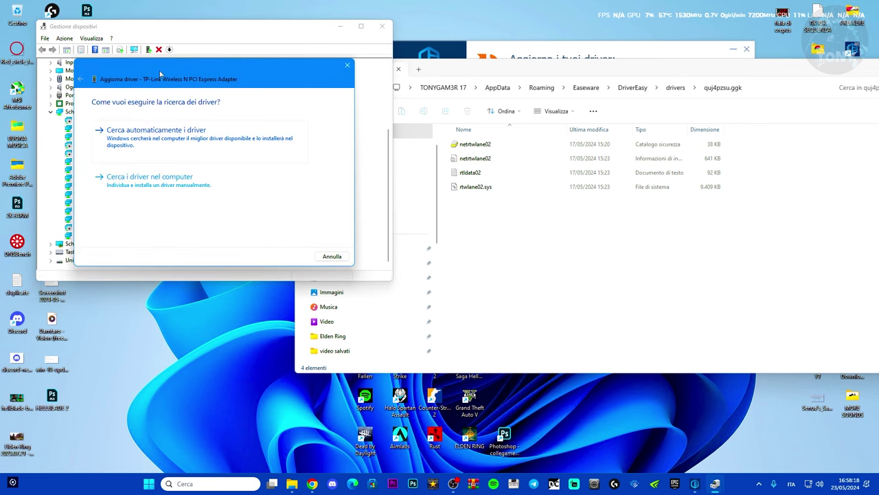
pyautogui.moveTo(160, 73); pyautogui.dragTo(405, 83)
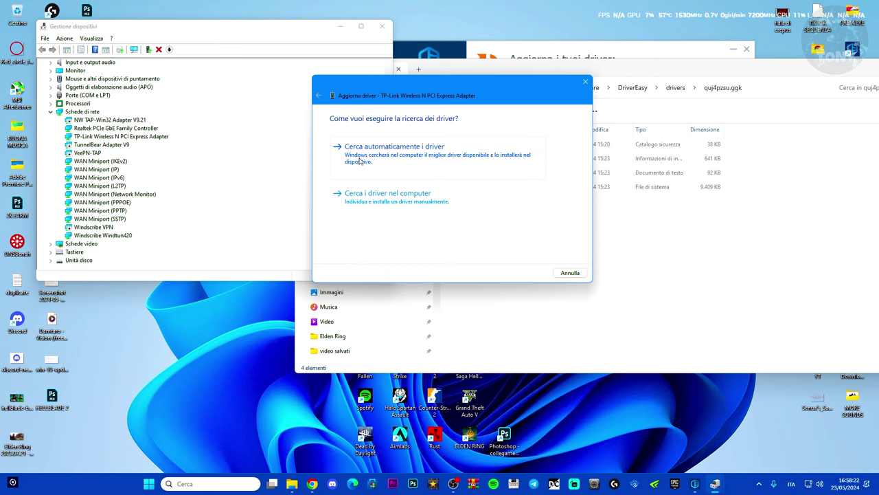
pyautogui.click(373, 197)
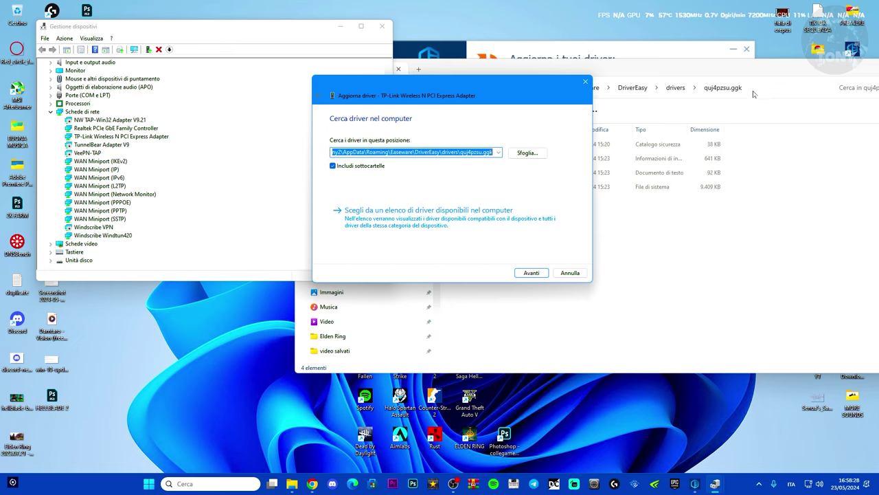
# Return to the search choices, run the automatic search for TP-Link drivers, and close the wizard and the driver folder.
pyautogui.click(320, 97)
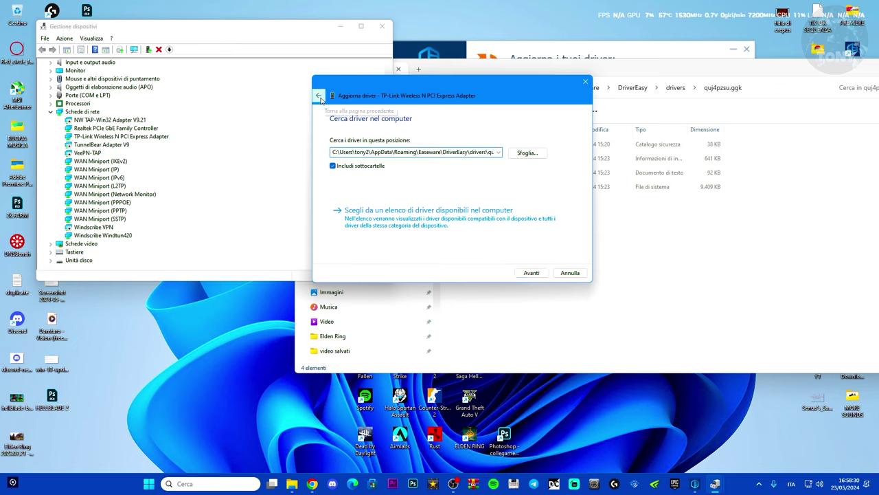
pyautogui.click(373, 157)
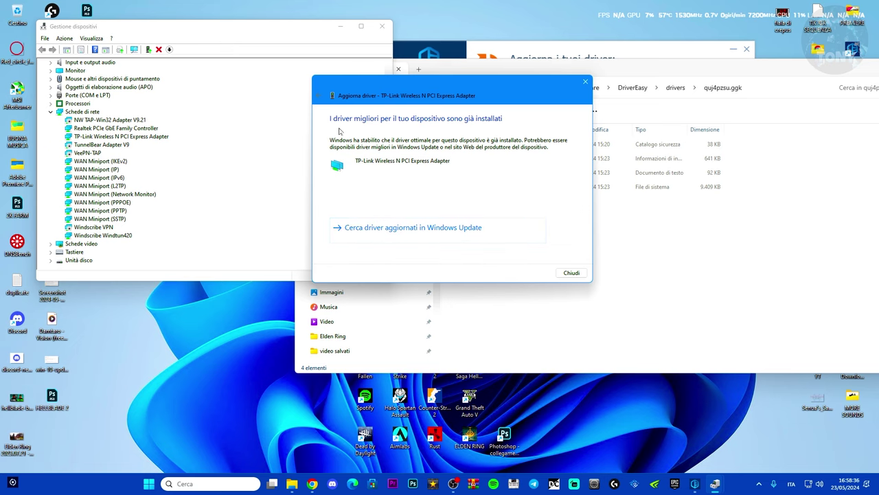
pyautogui.click(585, 82)
pyautogui.moveTo(585, 82); pyautogui.dragTo(487, 85)
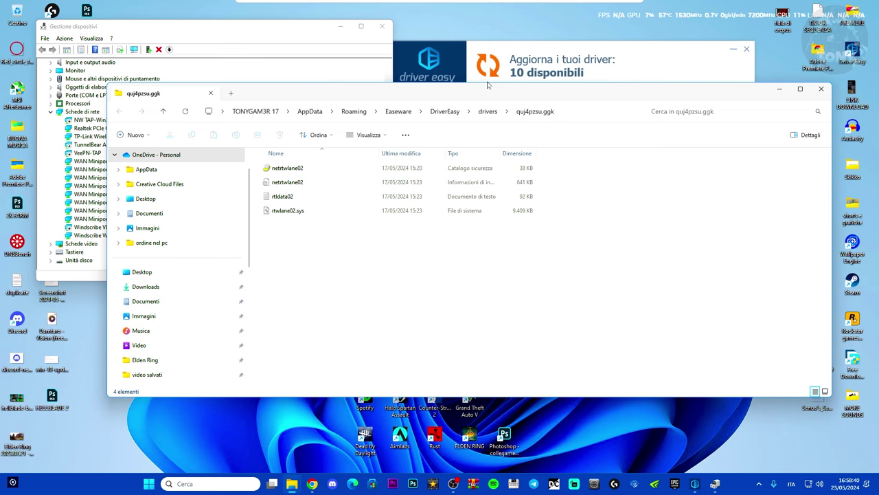
pyautogui.click(821, 89)
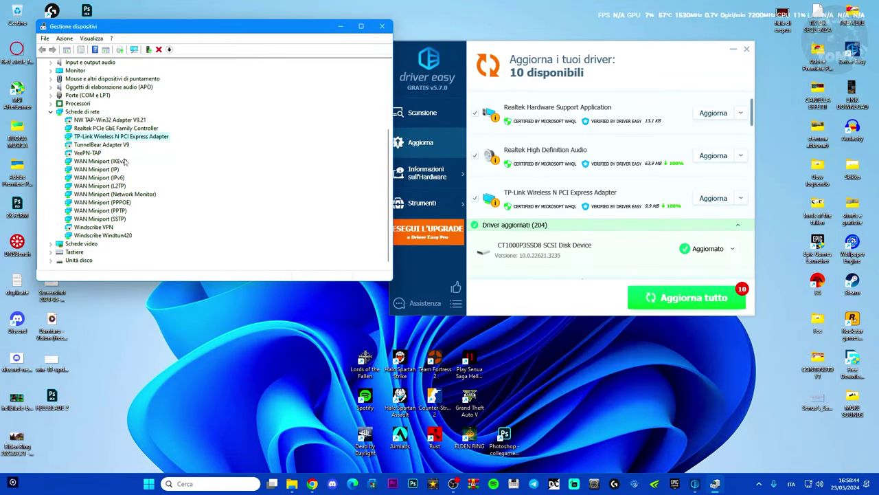
# Update Realtek High Definition Audio in Driver Easy with the Crea manualmente restore point and Installa manualmente options.
pyautogui.scroll(4, 185, 160)
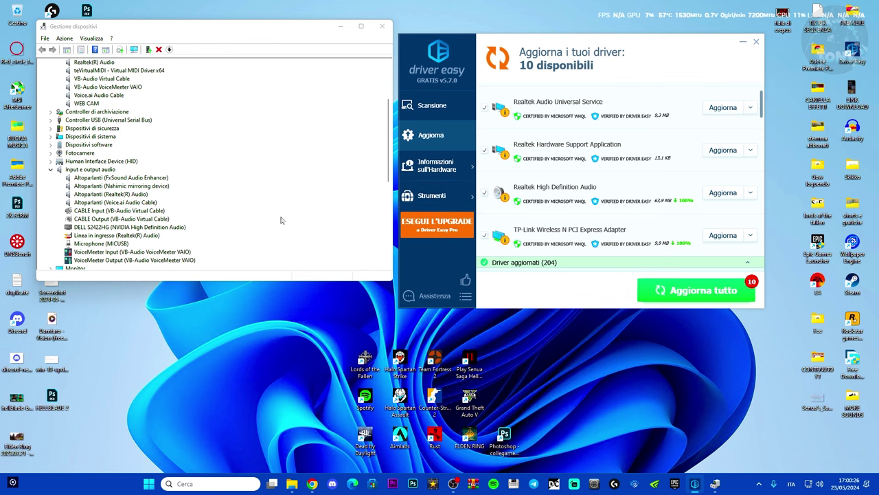
pyautogui.click(716, 198)
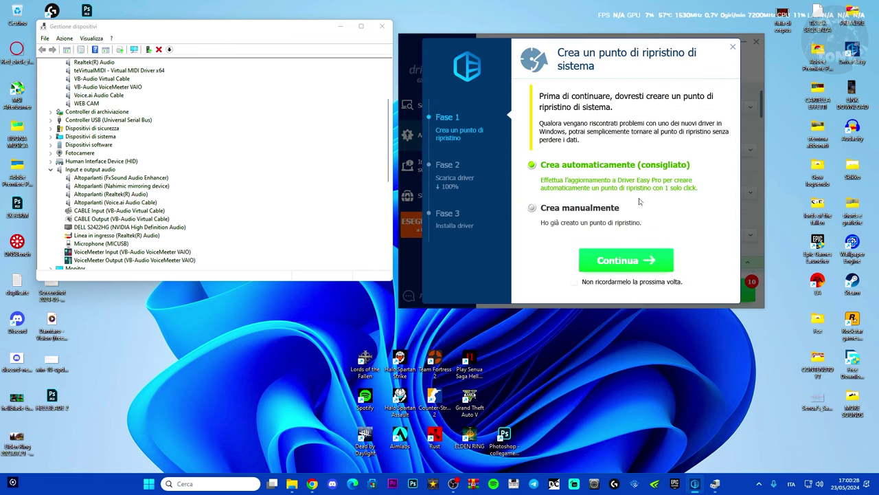
pyautogui.click(534, 211)
pyautogui.click(606, 261)
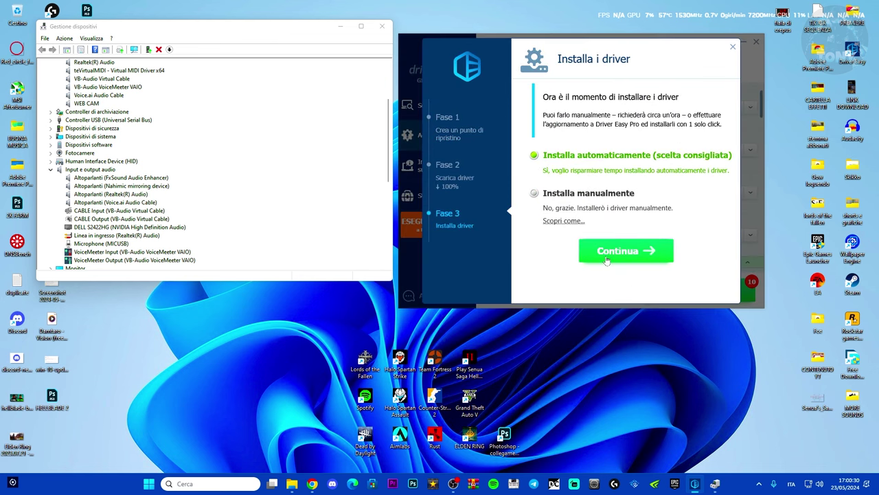
pyautogui.click(539, 195)
pyautogui.click(607, 251)
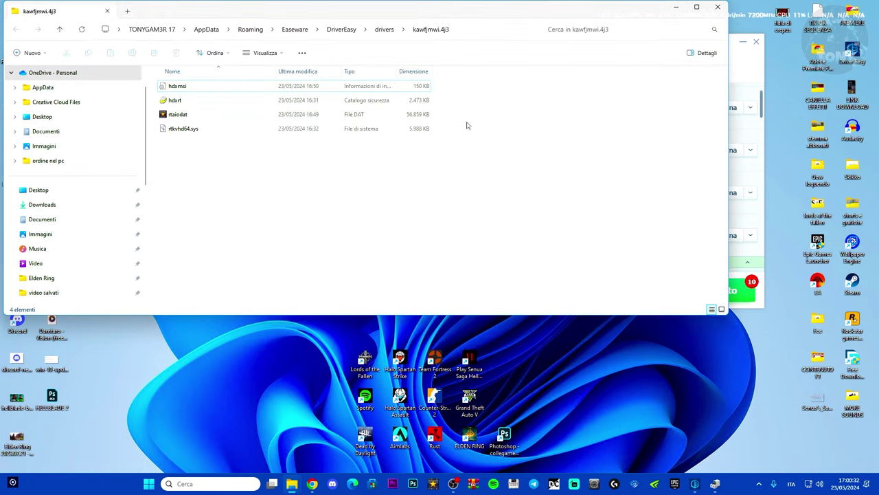
# Copy the path of the Realtek driver folder kawfjmwi.4j3 and close the folder window.
pyautogui.moveTo(385, 11); pyautogui.dragTo(584, 24)
pyautogui.click(676, 58)
pyautogui.rightClick(676, 57)
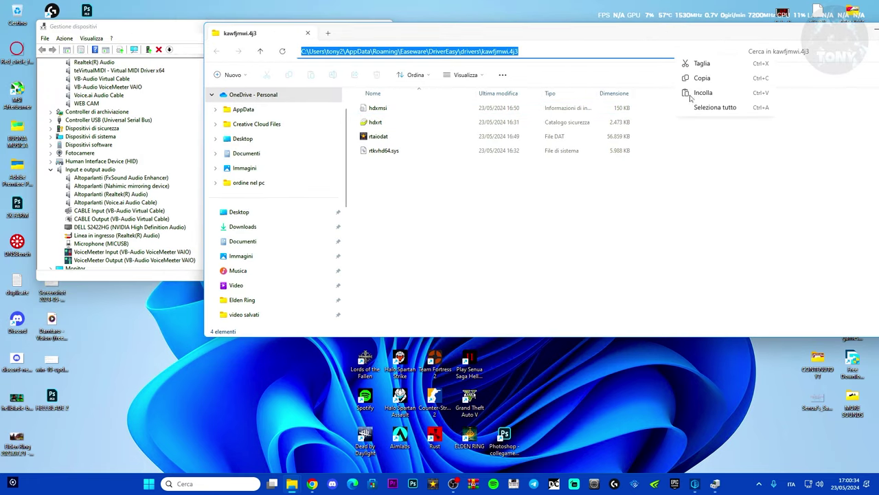
pyautogui.click(700, 77)
pyautogui.moveTo(686, 31); pyautogui.dragTo(584, 32)
pyautogui.click(811, 31)
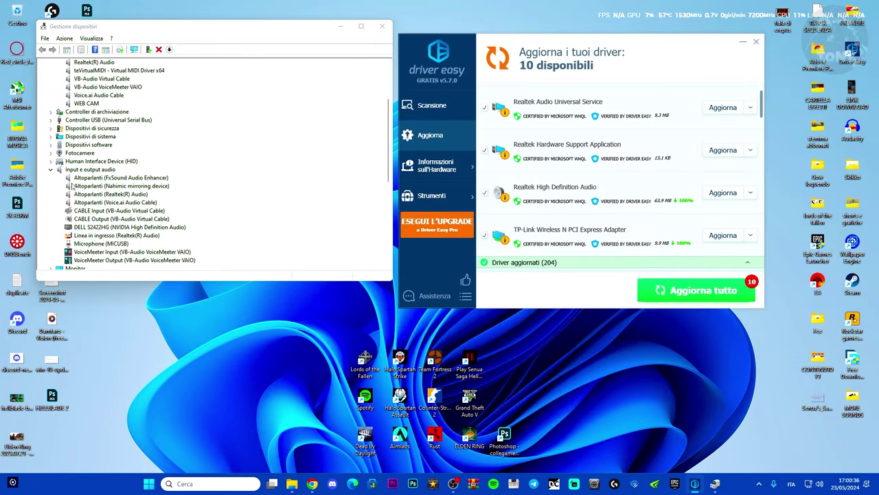
# Update the Altoparlanti (Realtek(R) Audio) driver in Device Manager by searching the computer in the copied Realtek folder path, and close the wizard.
pyautogui.click(110, 194)
pyautogui.rightClick(110, 195)
pyautogui.click(125, 201)
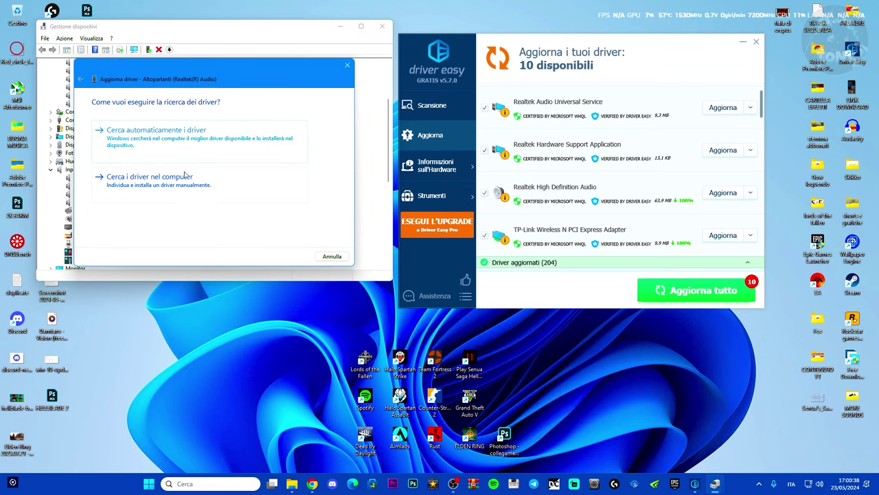
pyautogui.moveTo(196, 63); pyautogui.dragTo(345, 56)
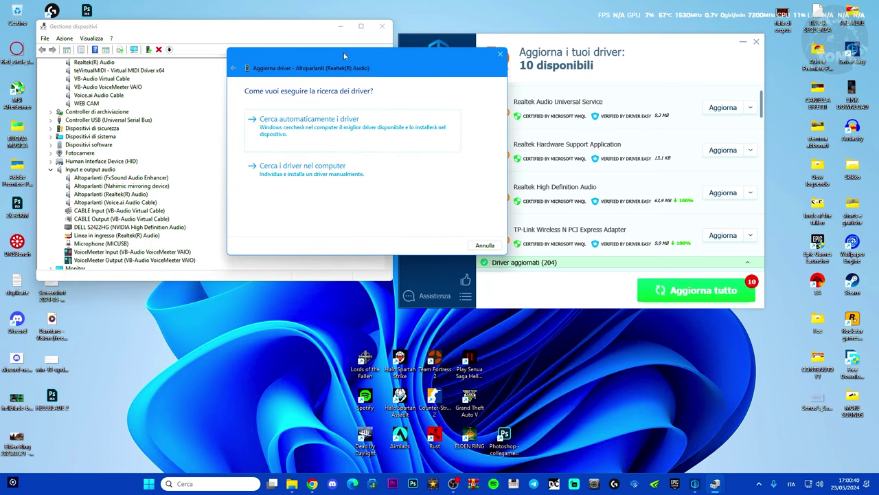
pyautogui.click(320, 166)
pyautogui.rightClick(377, 125)
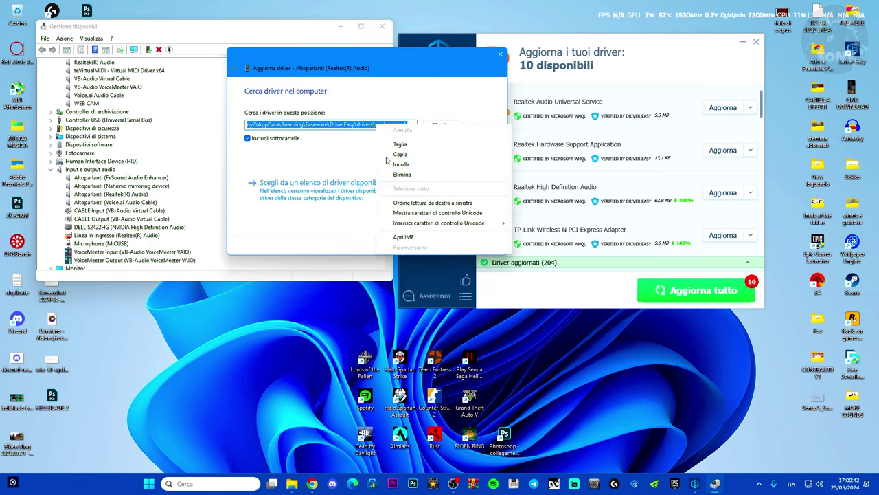
pyautogui.click(389, 160)
pyautogui.click(446, 245)
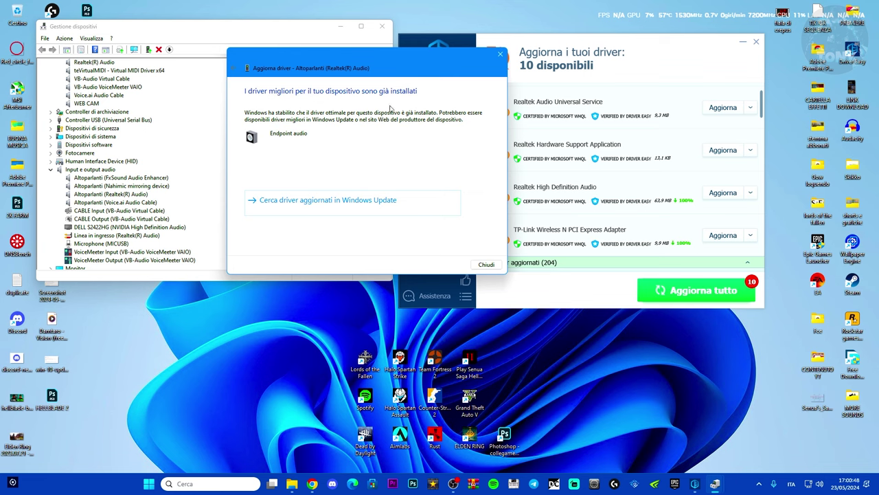
pyautogui.click(485, 265)
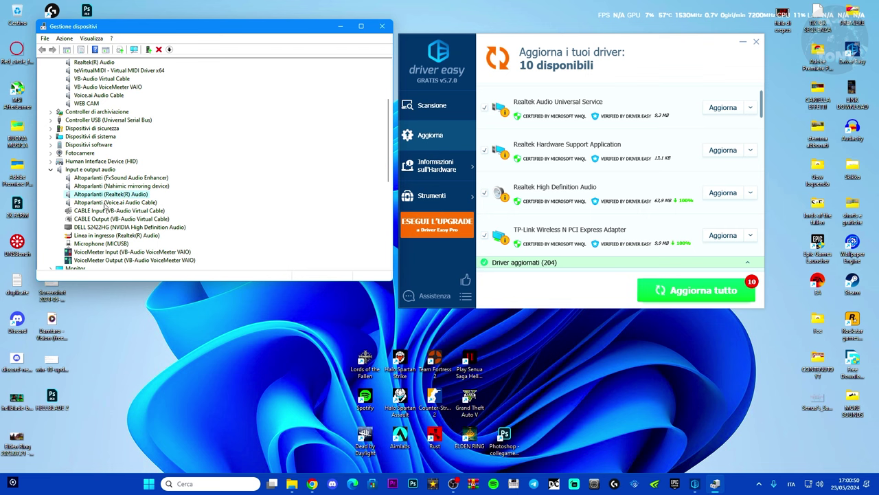
# Run the automatic driver search for Altoparlanti (Realtek(R) Audio) and close the update wizard.
pyautogui.rightClick(89, 197)
pyautogui.click(101, 203)
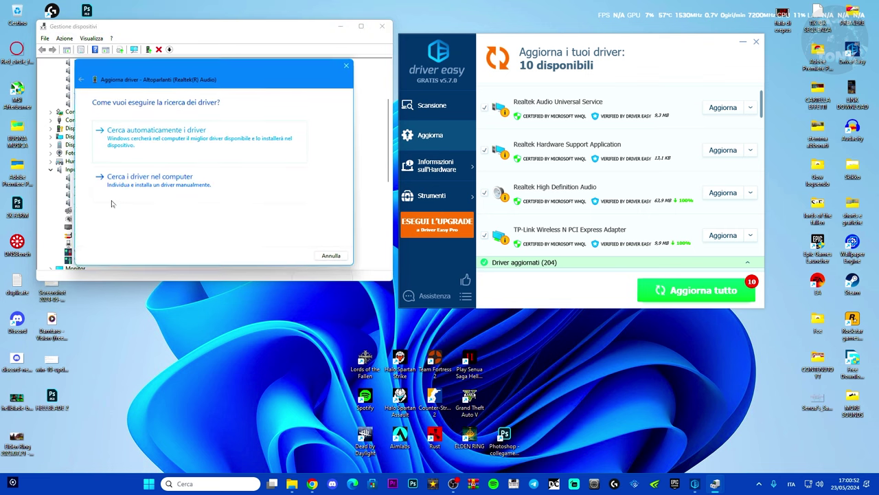
pyautogui.click(134, 155)
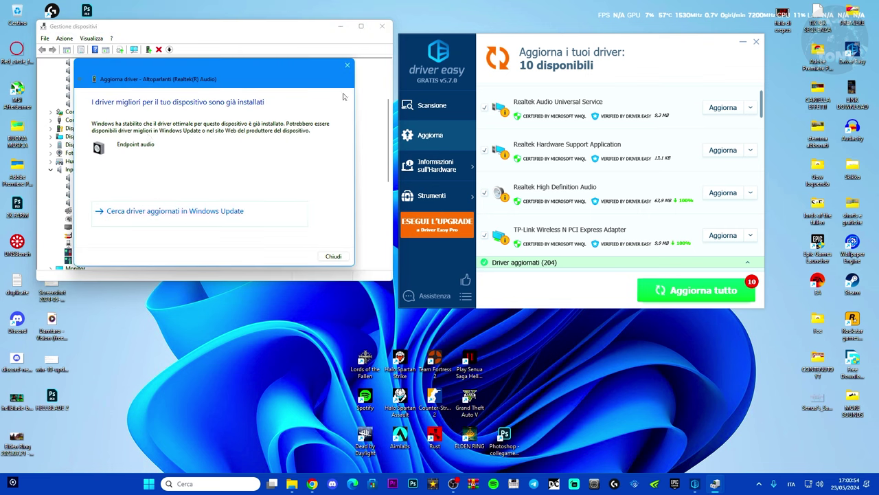
pyautogui.click(347, 66)
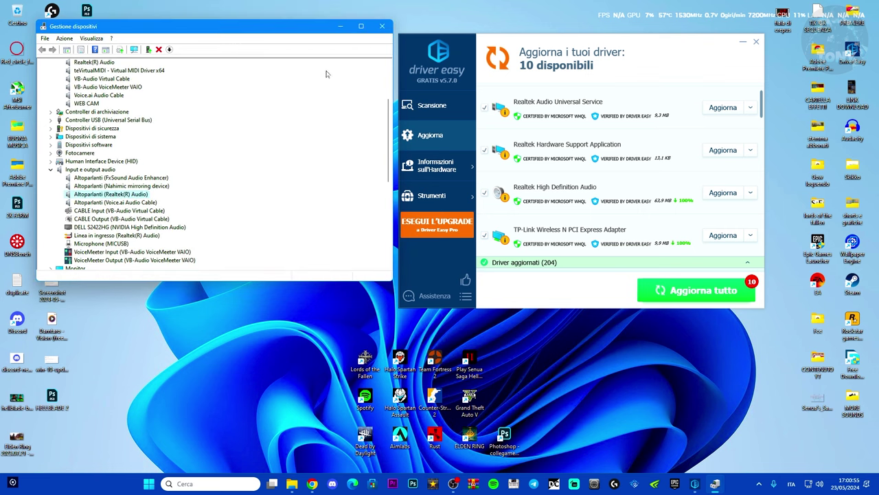
# Review the device categories in Device Manager against the drivers awaiting update in Driver Easy, and move the Device Manager window clear of Driver Easy.
pyautogui.rightClick(88, 196)
pyautogui.click(505, 42)
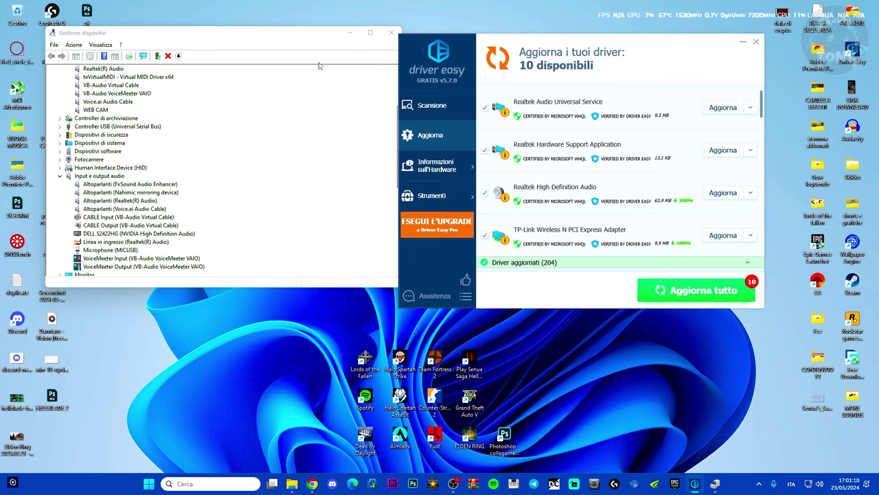
pyautogui.scroll(4, 219, 182)
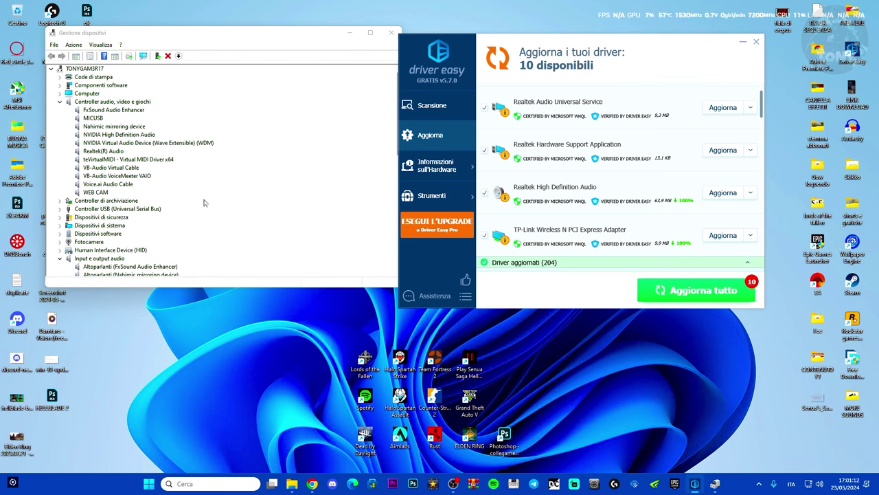
pyautogui.scroll(-10, 203, 202)
pyautogui.scroll(10, 203, 203)
pyautogui.scroll(5, 595, 222)
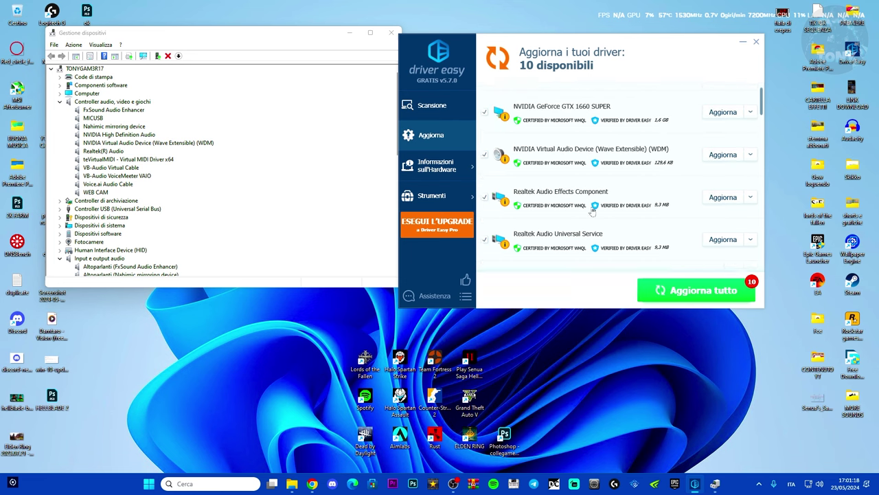
pyautogui.scroll(-5, 593, 213)
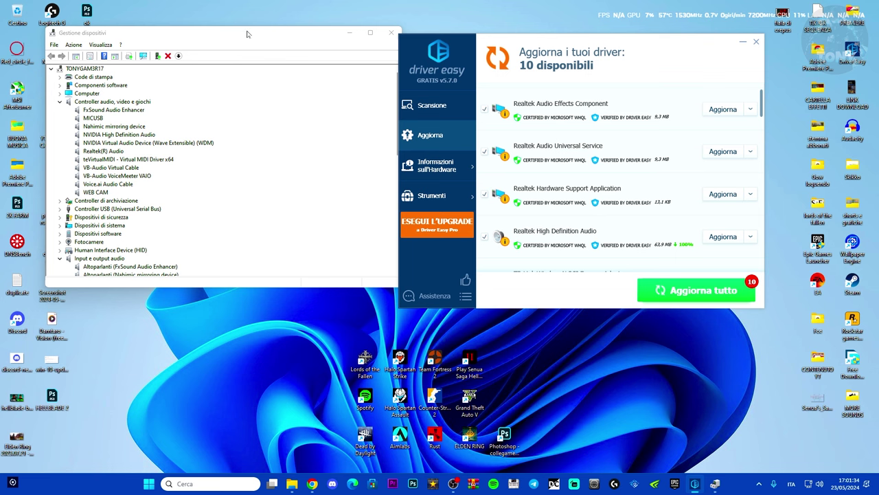
pyautogui.moveTo(249, 37); pyautogui.dragTo(189, 53)
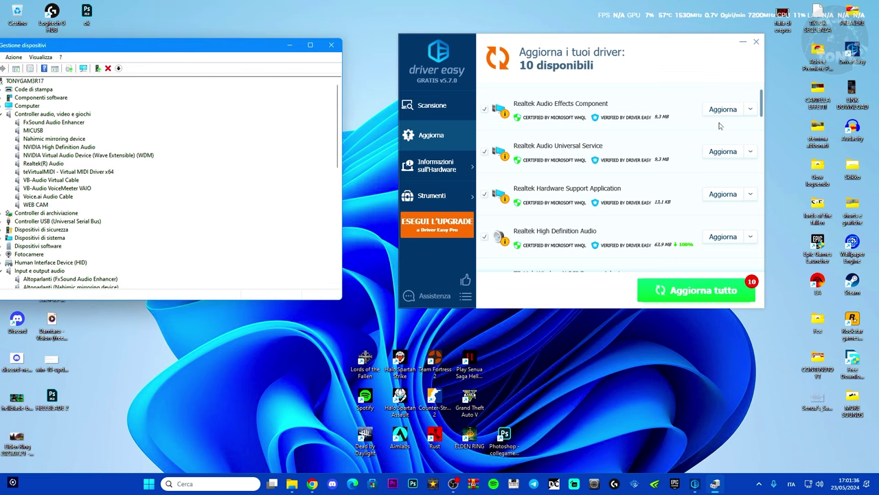